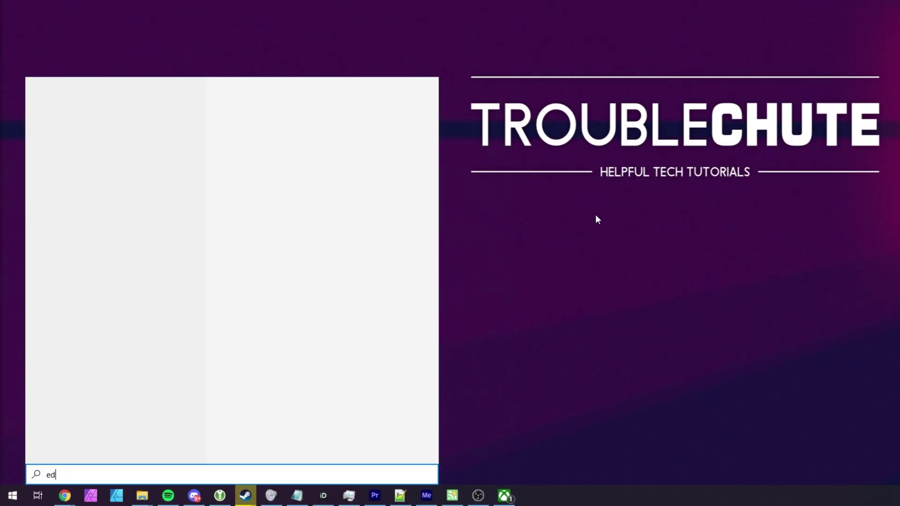
# Launch Local Group Policy Editor from an 'edit group' search and widen its tree pane.
pyautogui.write('oup')
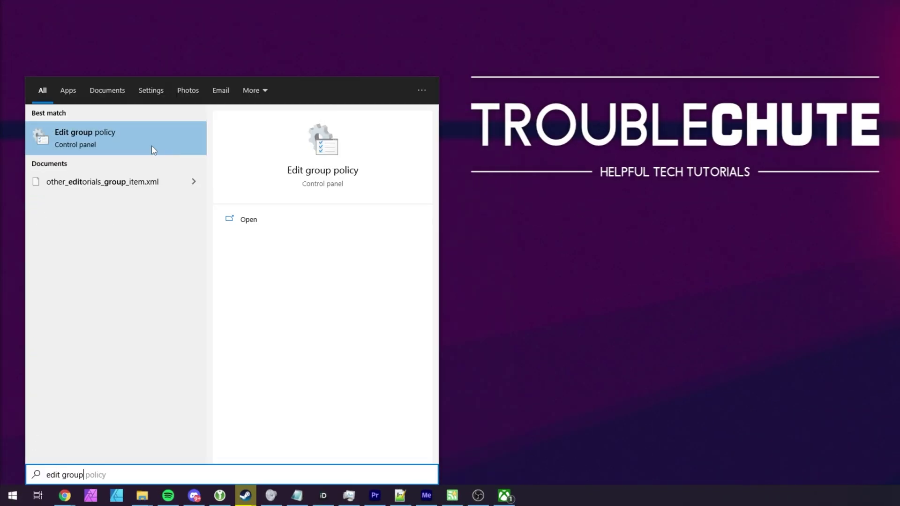
pyautogui.click(108, 137)
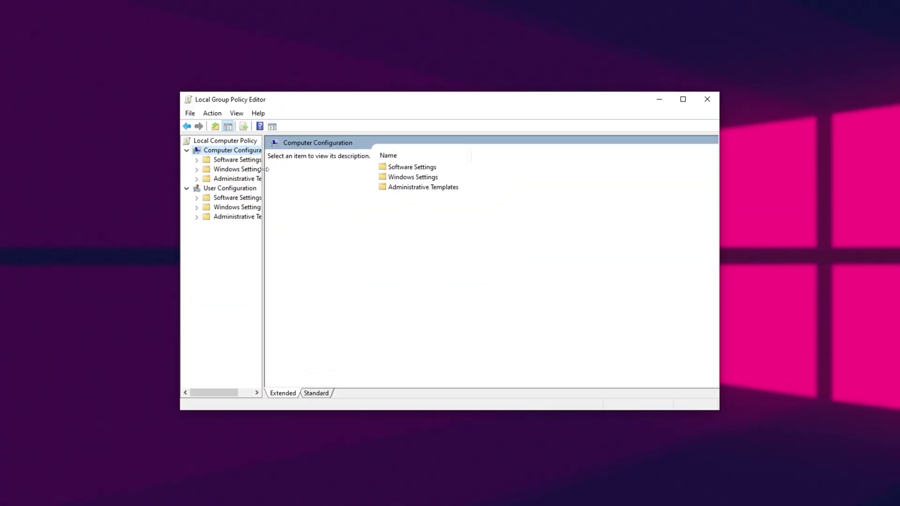
pyautogui.moveTo(265, 170); pyautogui.dragTo(359, 168)
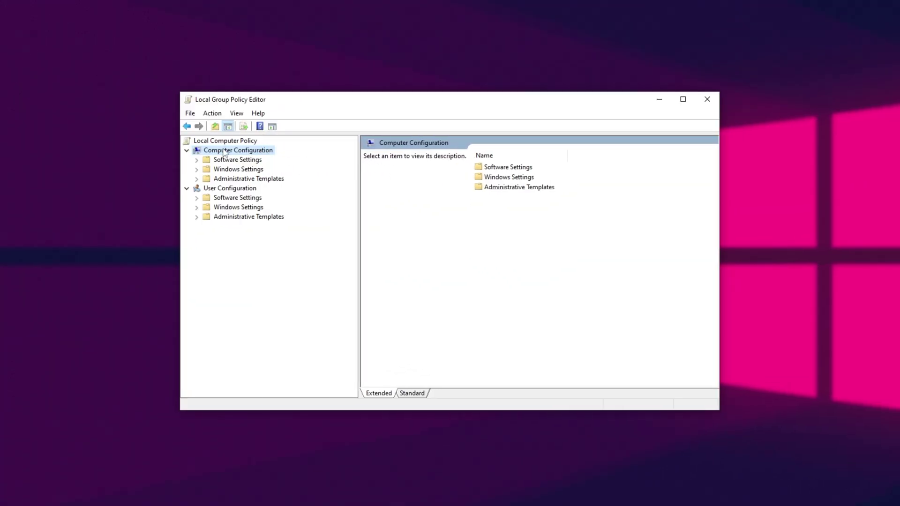
# Browse Administrative Templates > Windows Components > Windows Update > Windows Update for Business to the target Feature Update policy.
pyautogui.click(196, 179)
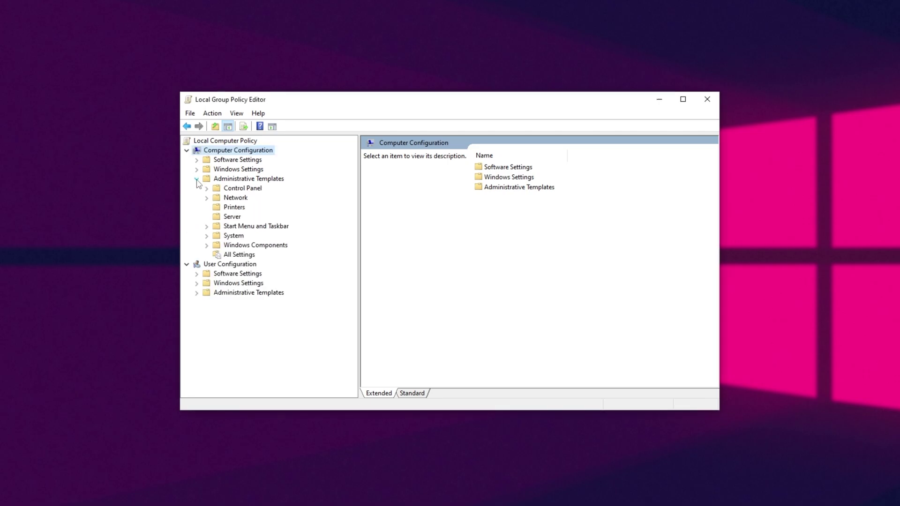
pyautogui.click(207, 245)
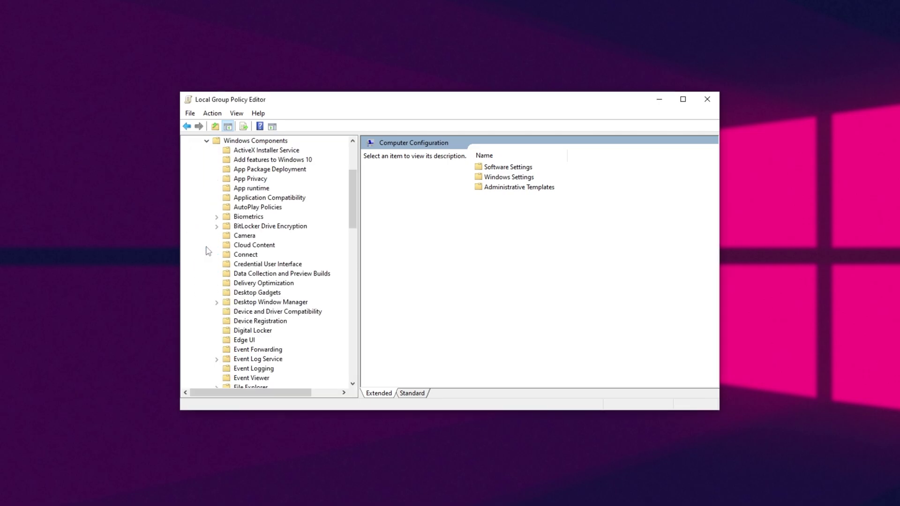
pyautogui.scroll(-19, 209, 250)
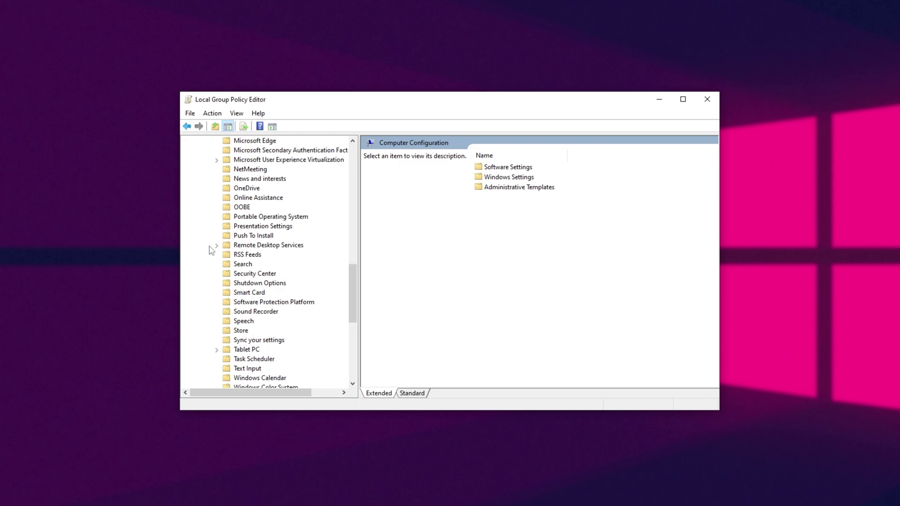
pyautogui.scroll(-3, 224, 253)
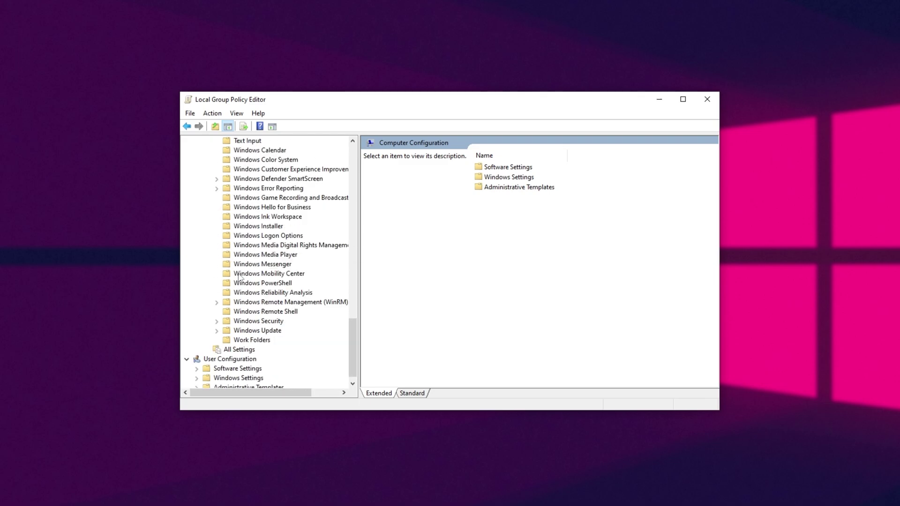
pyautogui.click(216, 331)
pyautogui.click(216, 331)
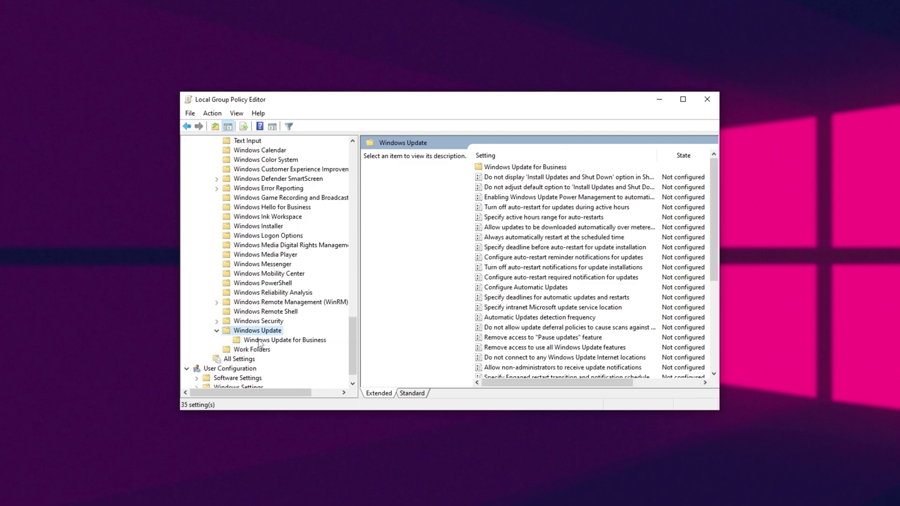
pyautogui.click(259, 340)
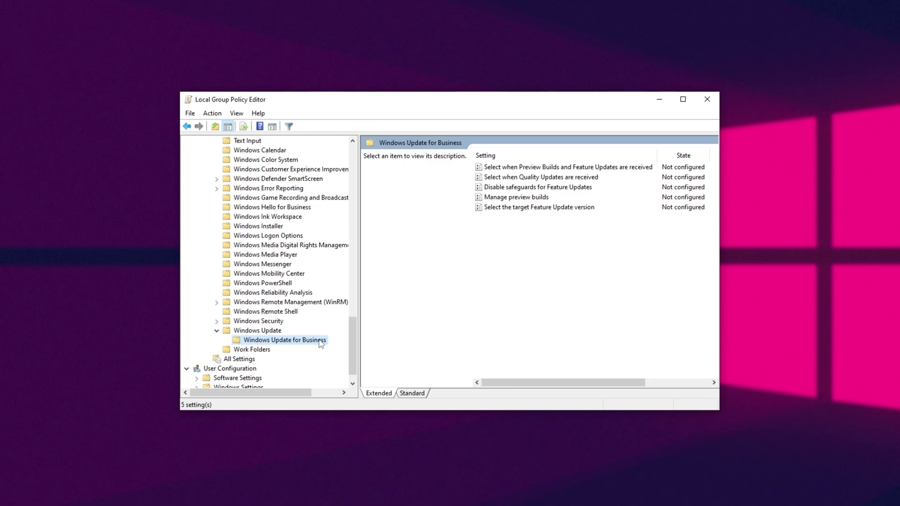
pyautogui.click(520, 208)
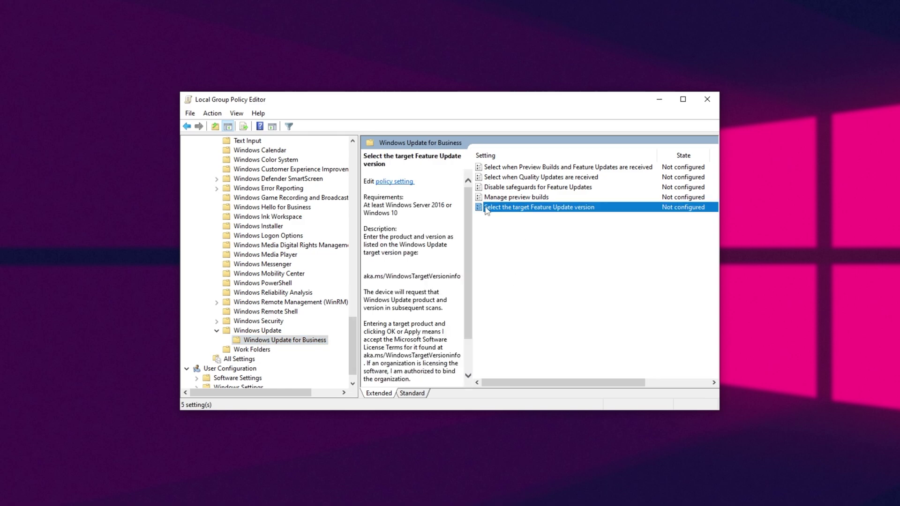
# Open the 'Select the target Feature Update version' policy settings dialog.
pyautogui.doubleClick(573, 209)
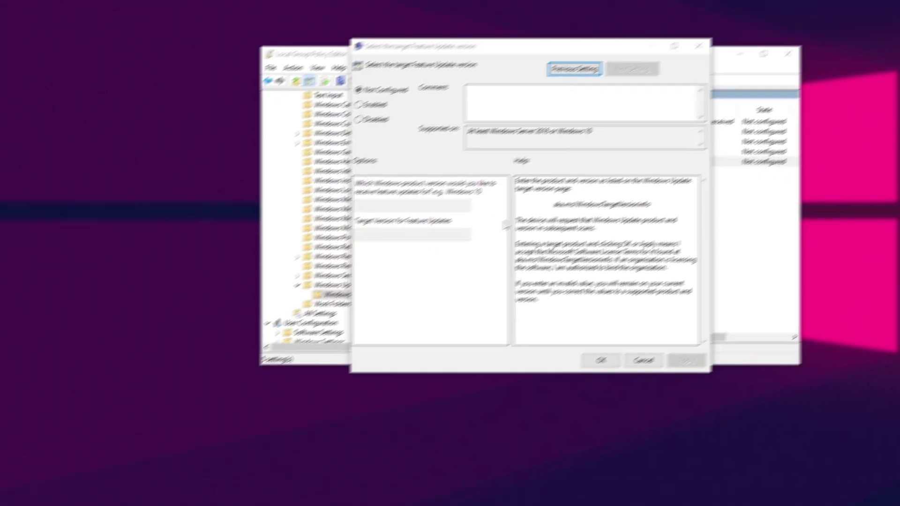
pyautogui.press('super')
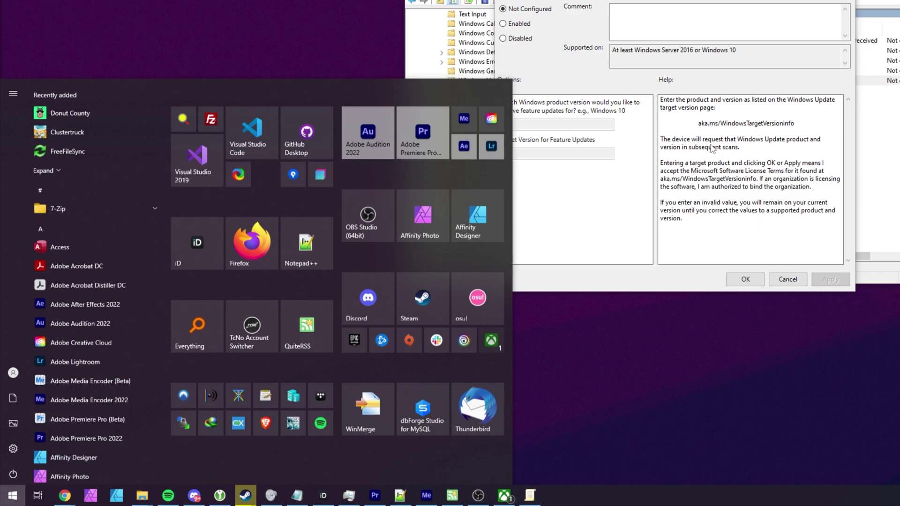
pyautogui.write('winver')
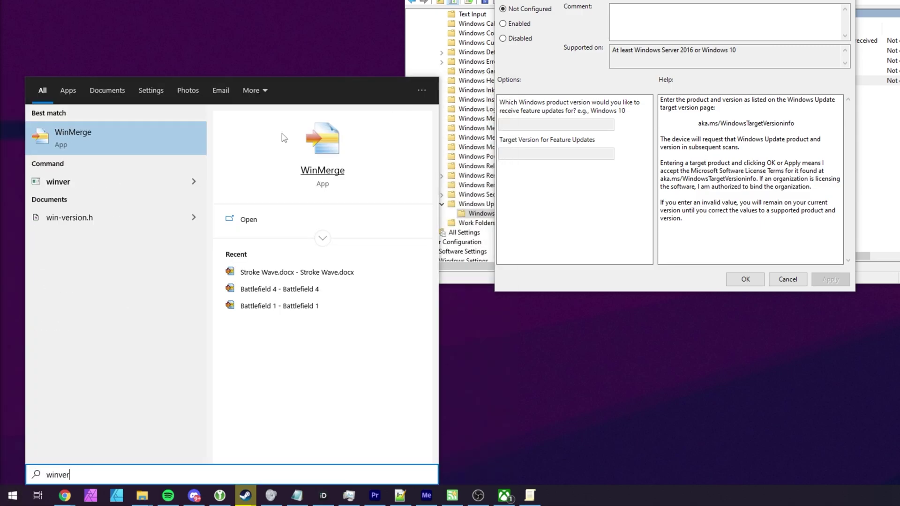
pyautogui.click(80, 187)
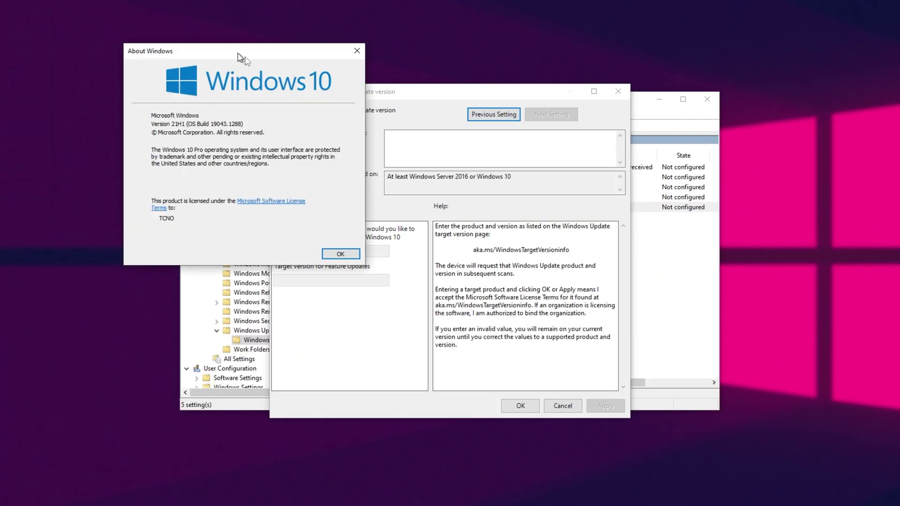
pyautogui.moveTo(241, 55); pyautogui.dragTo(438, 170)
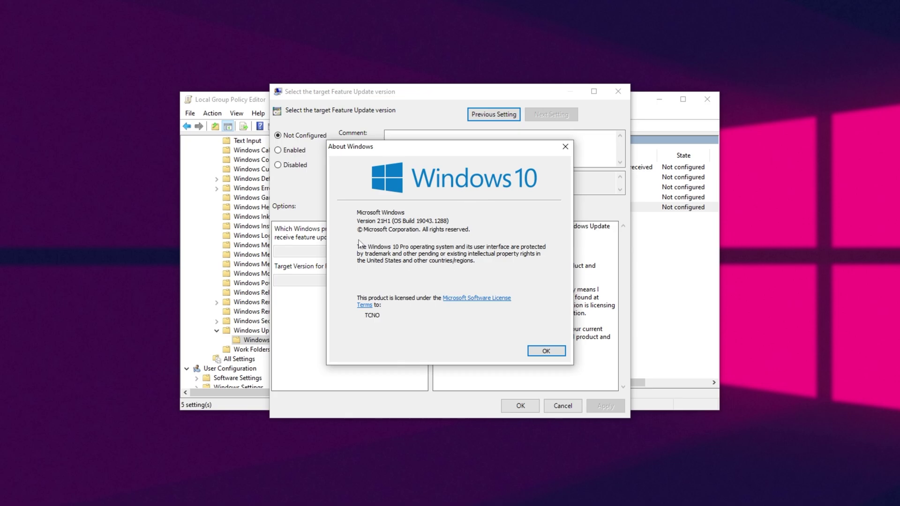
pyautogui.click(565, 147)
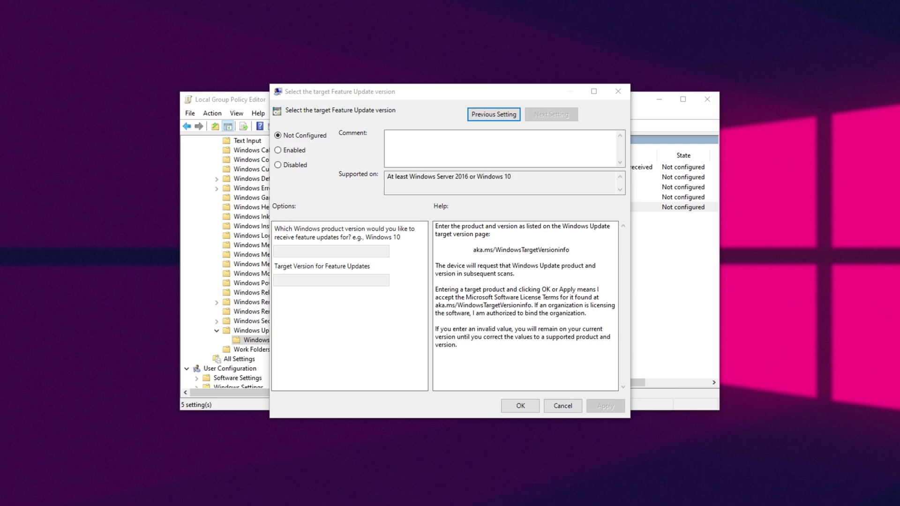
# Enable the policy with product version 'Windows 10' and target version '21H1', then apply and close.
pyautogui.click(291, 151)
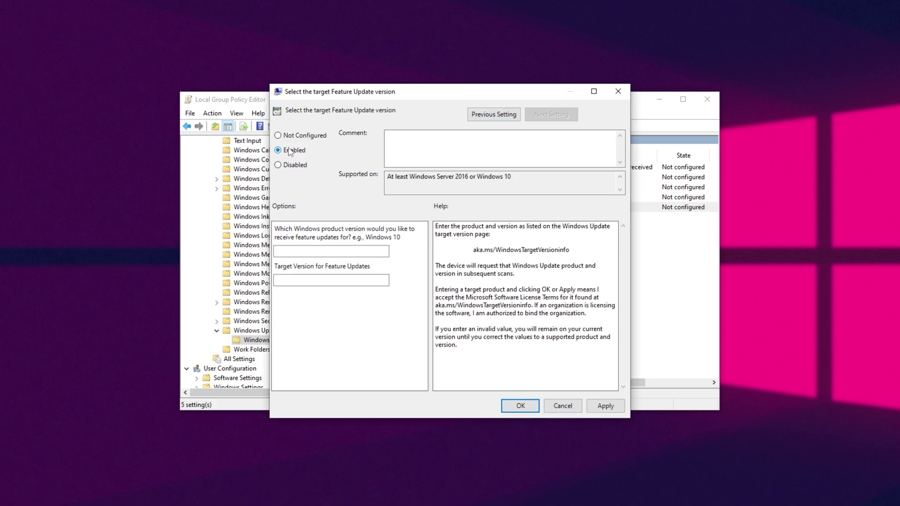
pyautogui.click(331, 250)
pyautogui.write('Windows 10')
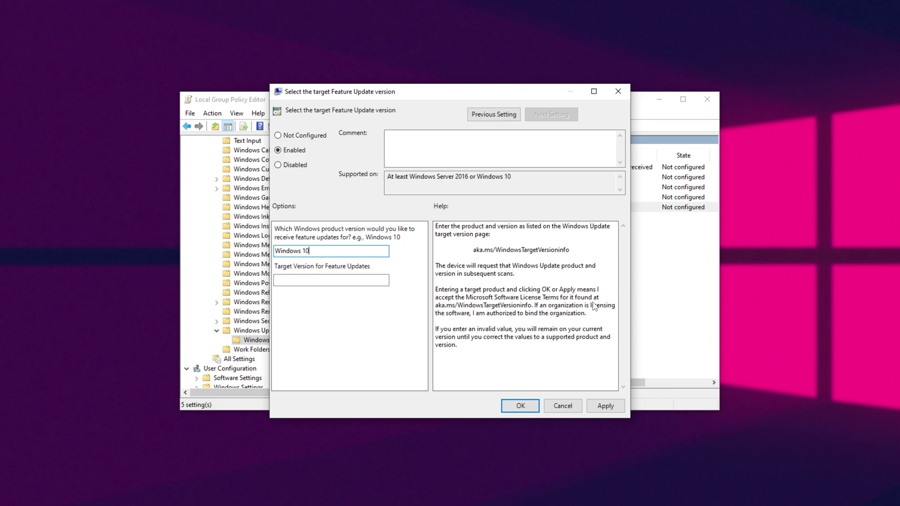
pyautogui.click(313, 281)
pyautogui.write('21H1')
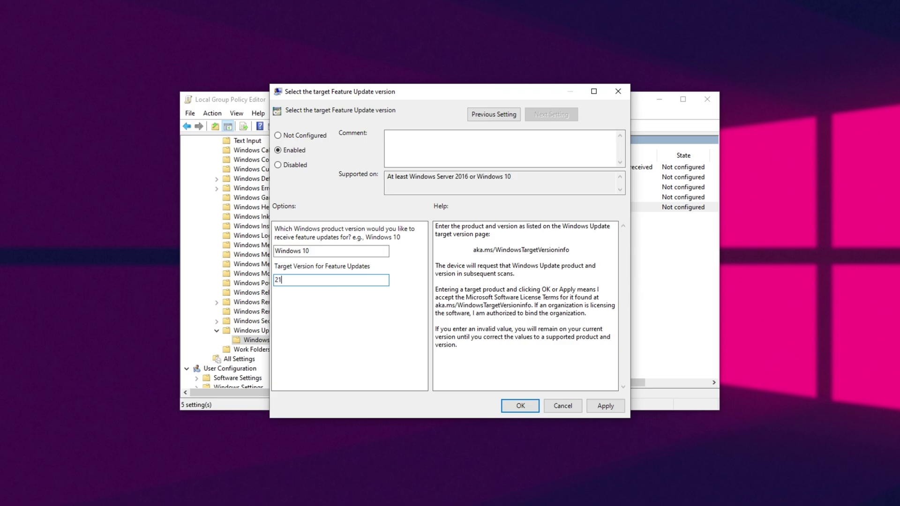
pyautogui.click(605, 405)
pyautogui.click(520, 406)
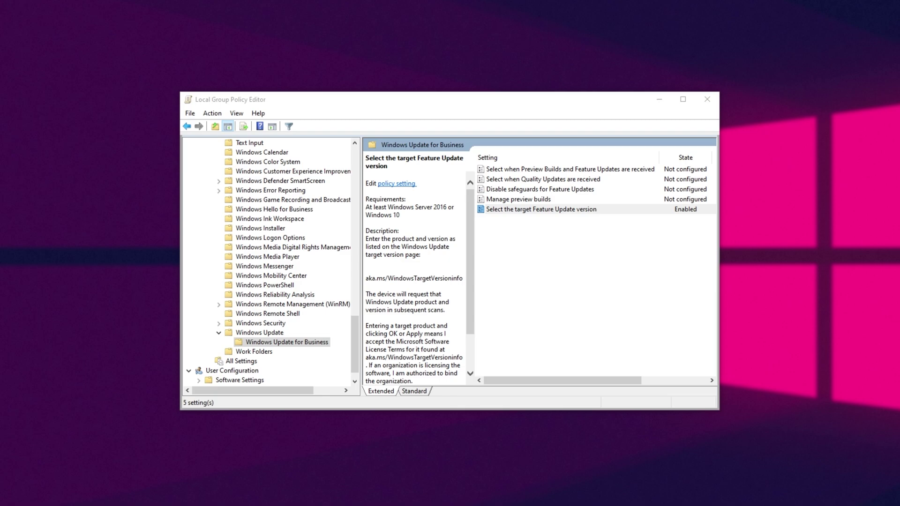
# Cancel a Disabled choice in the reopened policy, keeping it Enabled, and close the Group Policy Editor.
pyautogui.doubleClick(521, 210)
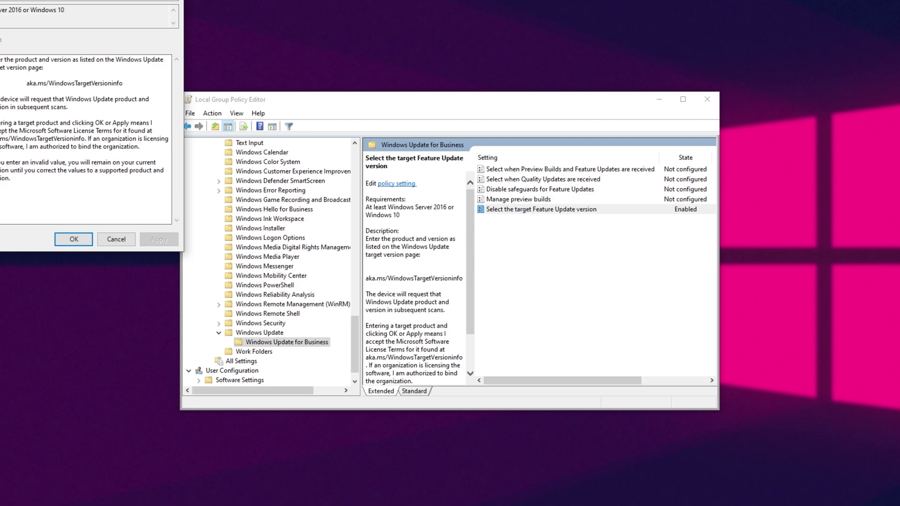
pyautogui.click(272, 165)
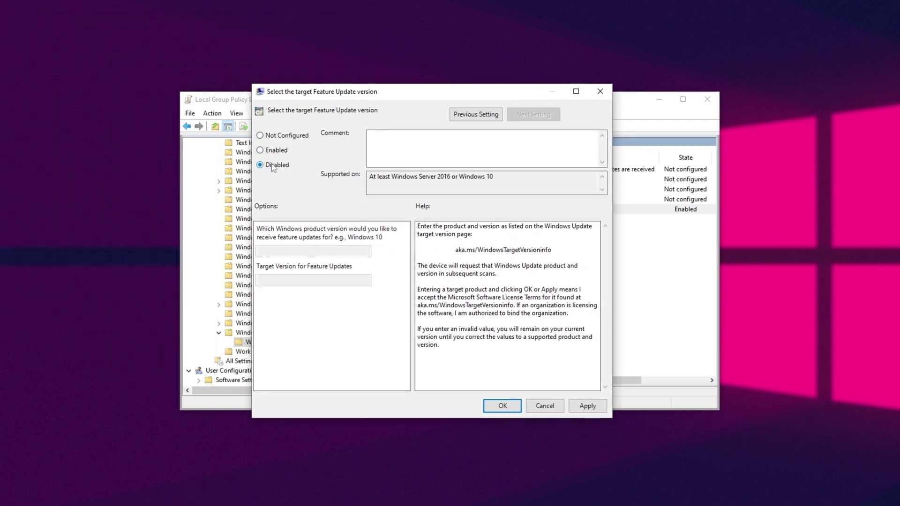
pyautogui.press('Escape')
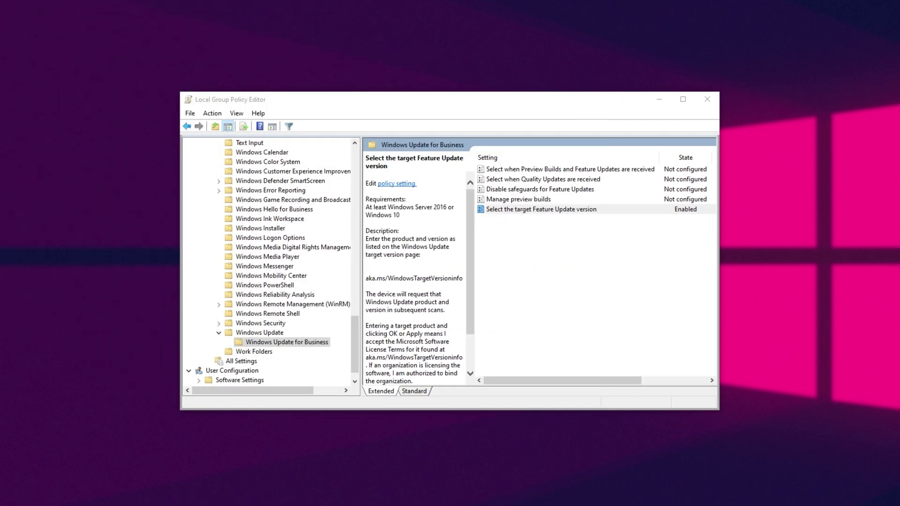
pyautogui.click(587, 109)
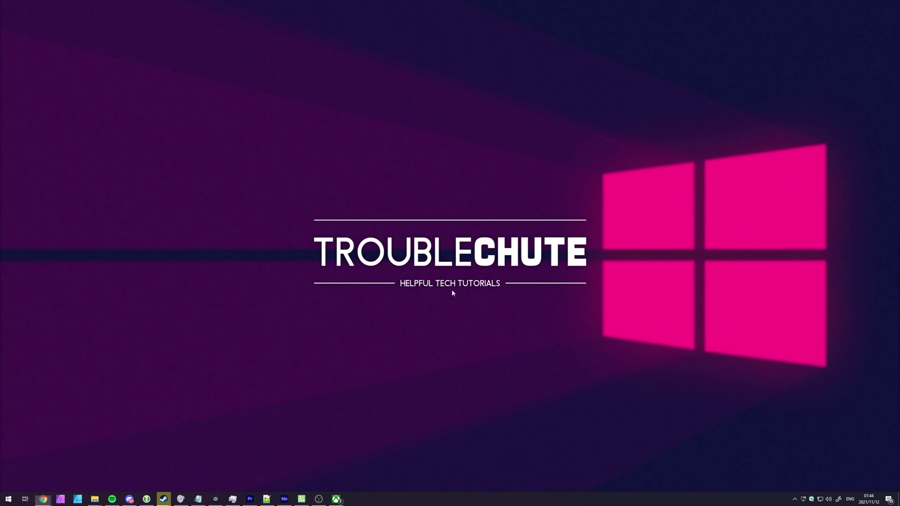
# Launch Registry Editor from a Start search for 'regedit'.
pyautogui.press('super')
pyautogui.write('regedit')
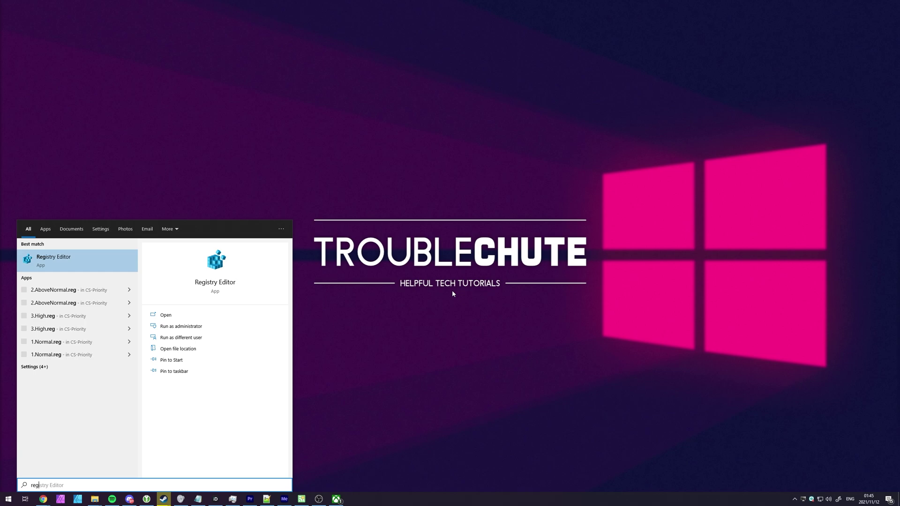
pyautogui.click(84, 263)
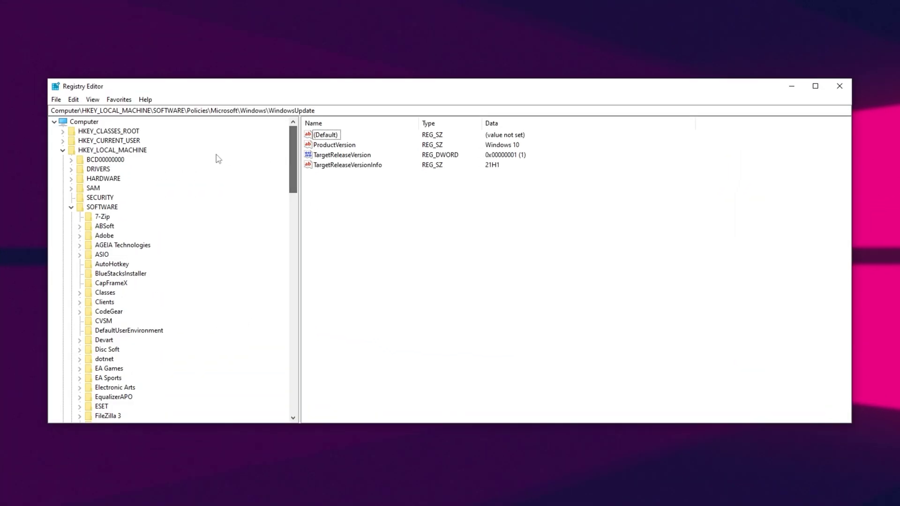
# Expand HKEY_LOCAL_MACHINE\SOFTWARE\Policies\Microsoft\Windows, view WindowsUpdate's values, then select Windows.
pyautogui.click(108, 151)
pyautogui.click(102, 209)
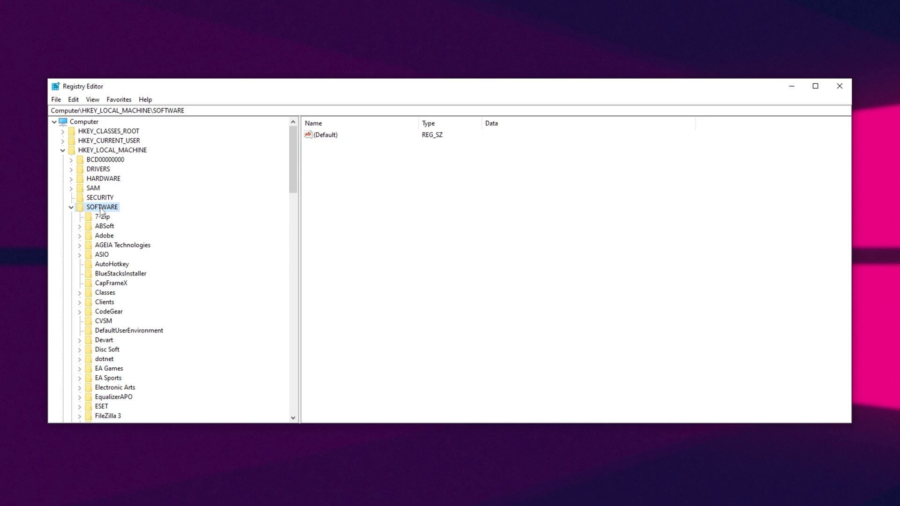
pyautogui.moveTo(289, 172); pyautogui.dragTo(275, 310)
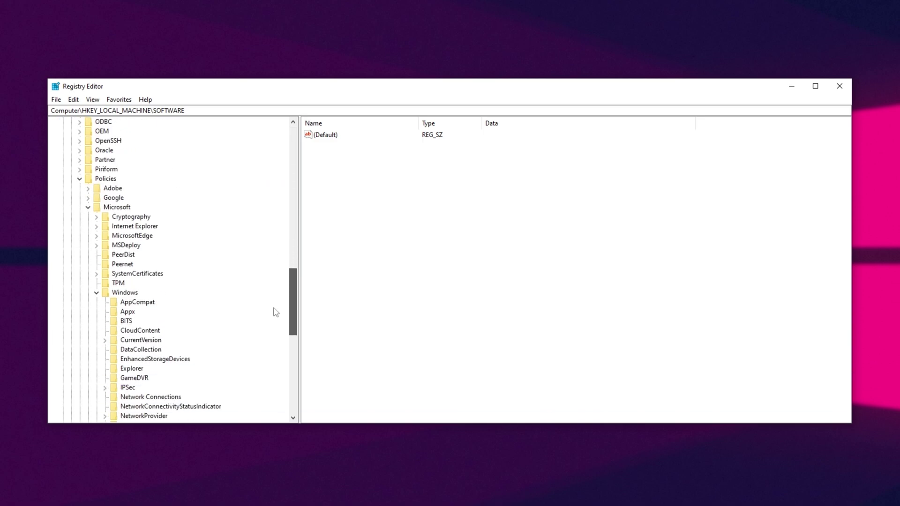
pyautogui.click(107, 181)
pyautogui.click(119, 208)
pyautogui.click(130, 293)
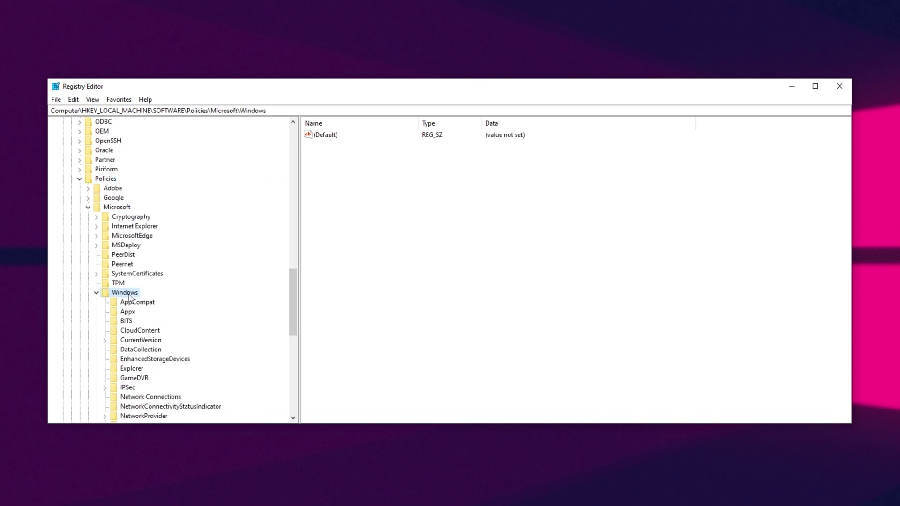
pyautogui.moveTo(294, 297); pyautogui.dragTo(281, 338)
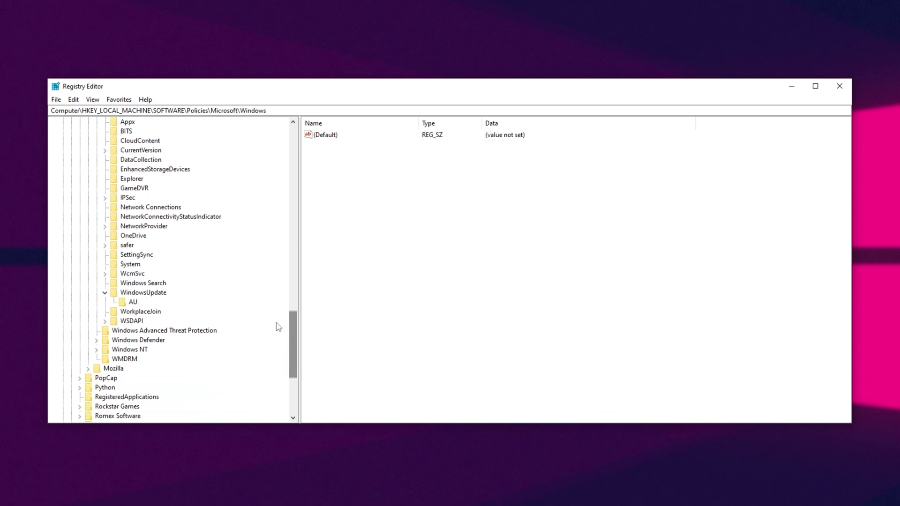
pyautogui.click(155, 293)
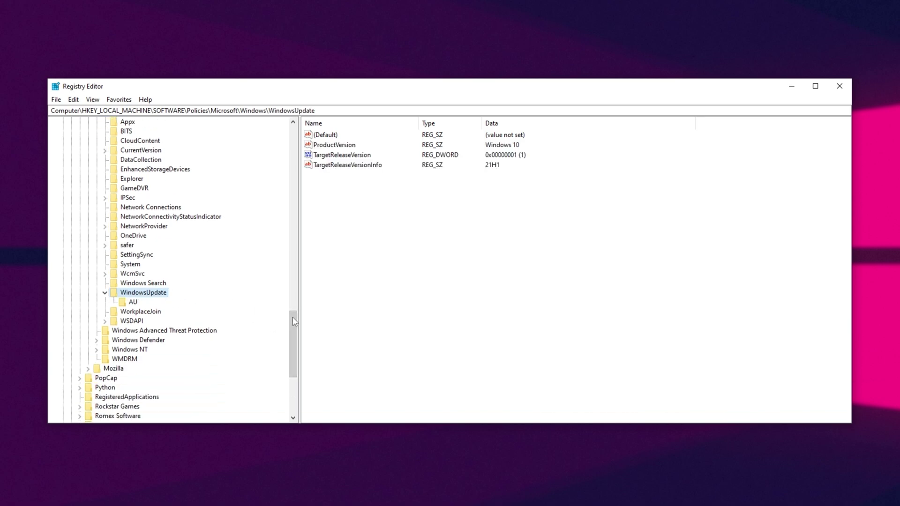
pyautogui.moveTo(295, 322); pyautogui.dragTo(295, 298)
pyautogui.click(125, 217)
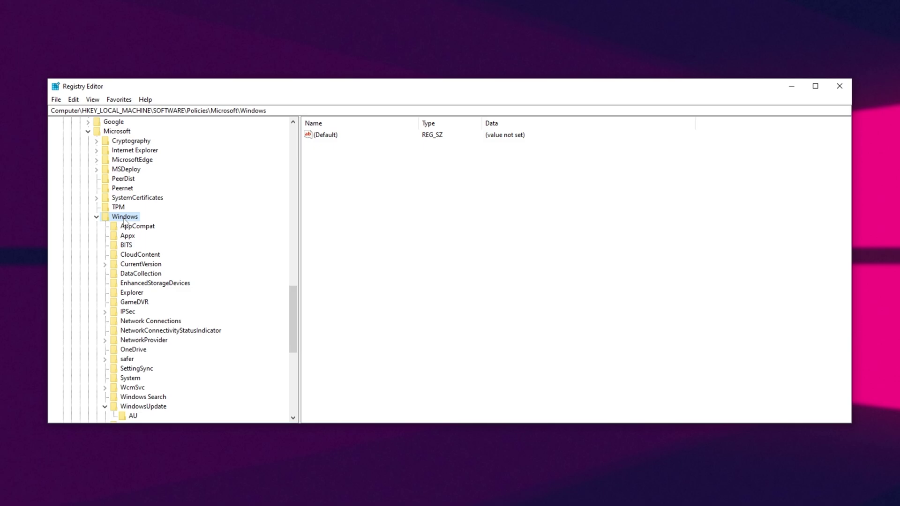
# Create a new subkey under the Windows key, then go back to WindowsUpdate.
pyautogui.rightClick(125, 220)
pyautogui.moveTo(164, 241)
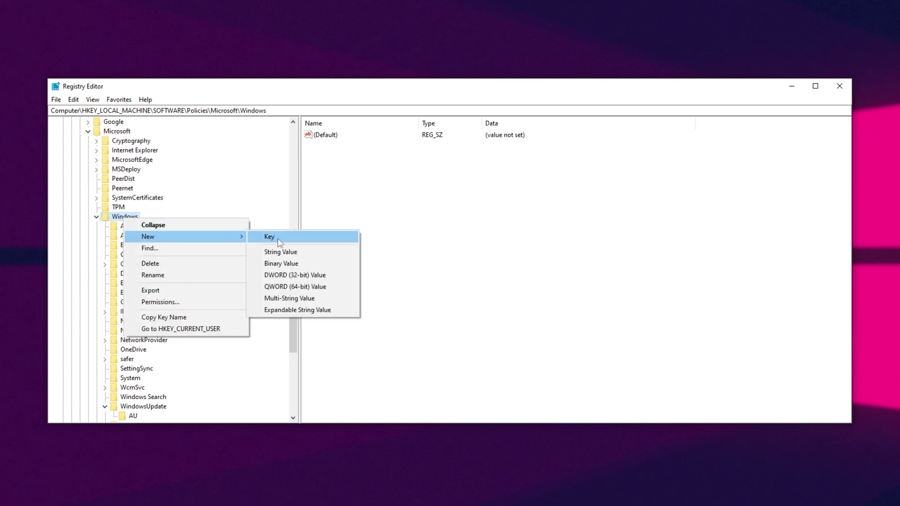
pyautogui.click(256, 240)
pyautogui.moveTo(292, 295); pyautogui.dragTo(291, 323)
pyautogui.click(162, 292)
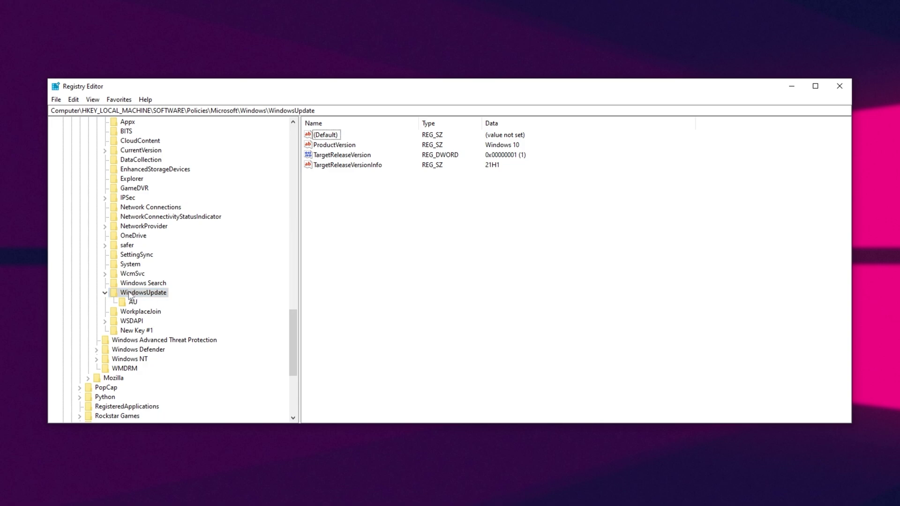
# Add a new DWORD (32-bit) value in the WindowsUpdate key.
pyautogui.rightClick(365, 191)
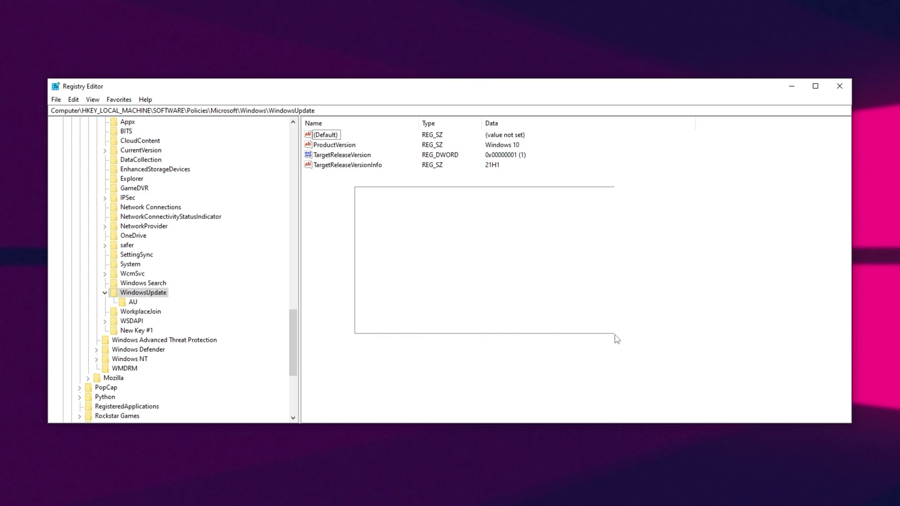
pyautogui.press('Escape')
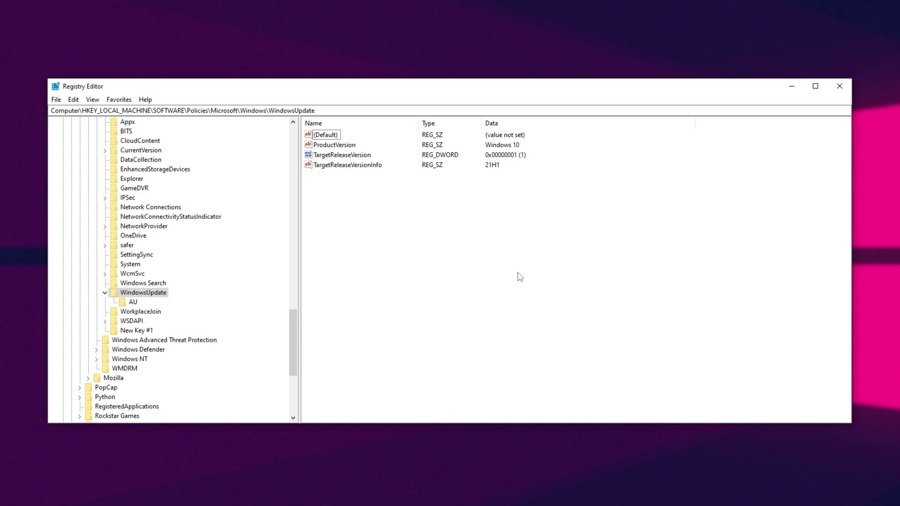
pyautogui.rightClick(365, 208)
pyautogui.moveTo(390, 212)
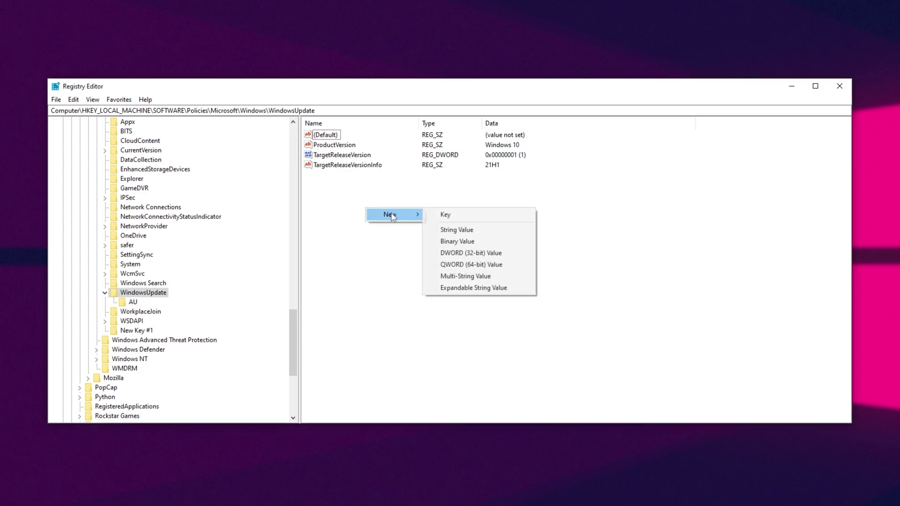
pyautogui.click(489, 254)
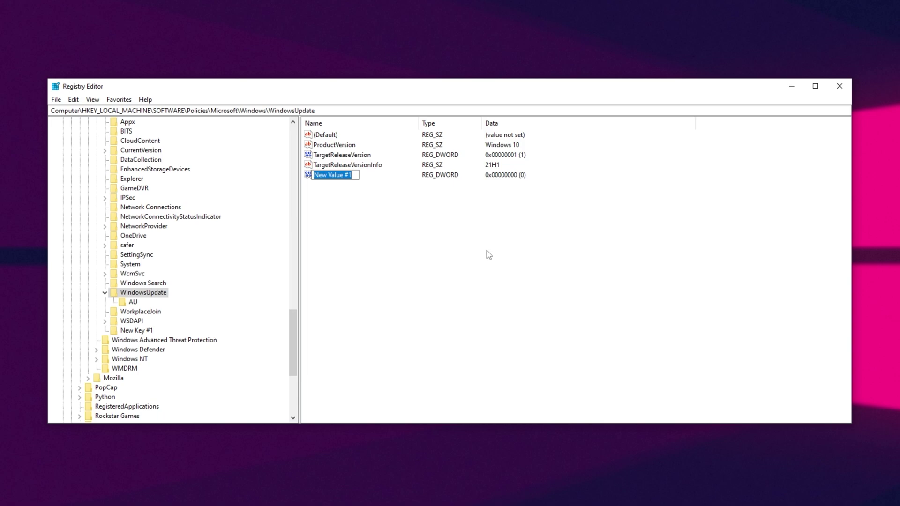
# Set the new DWORD value's data to 1, then select TargetReleaseVersionInfo.
pyautogui.click(342, 157)
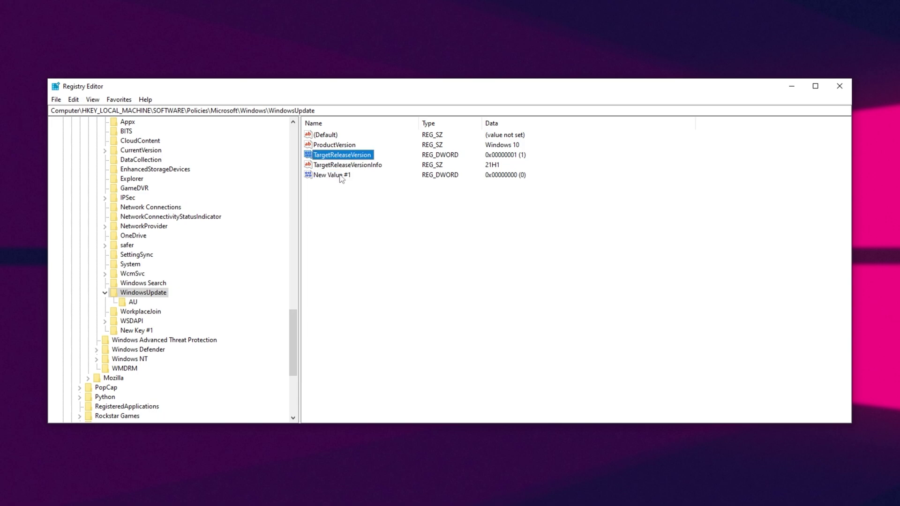
pyautogui.doubleClick(341, 176)
pyautogui.moveTo(201, 136); pyautogui.dragTo(432, 174)
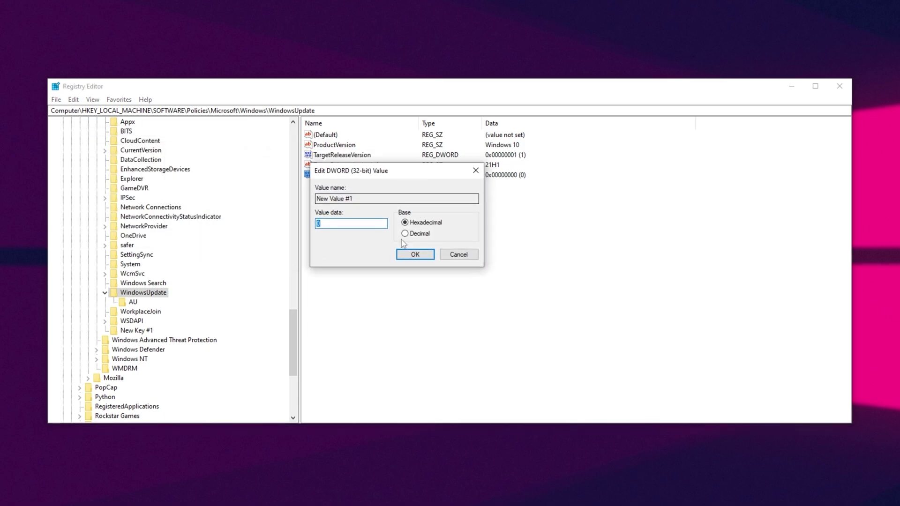
pyautogui.write('1')
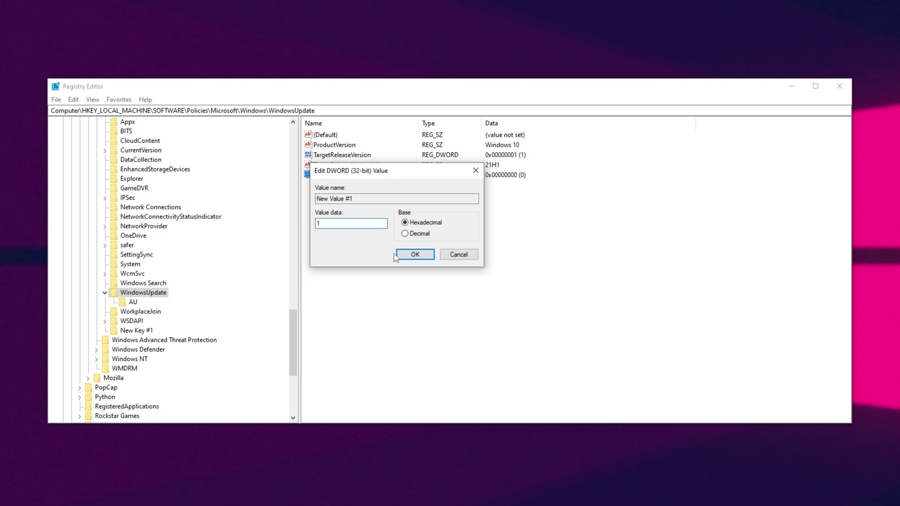
pyautogui.click(410, 255)
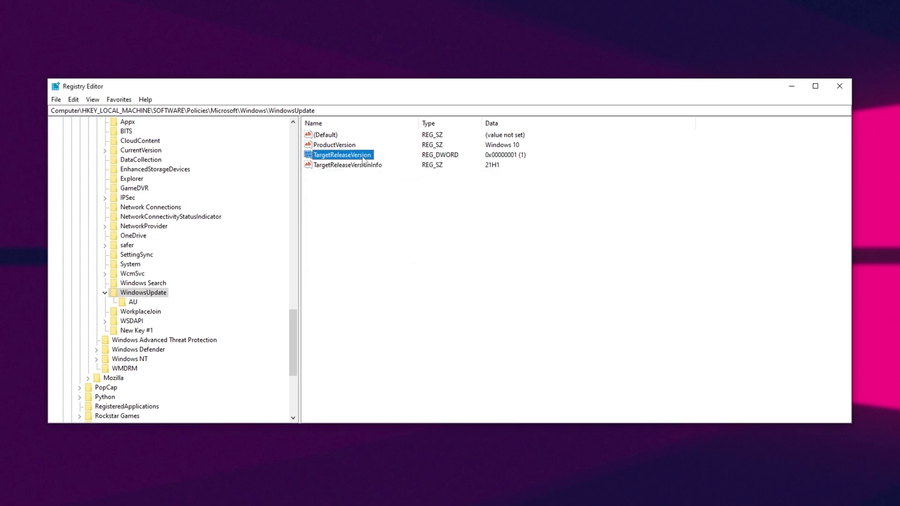
pyautogui.click(357, 167)
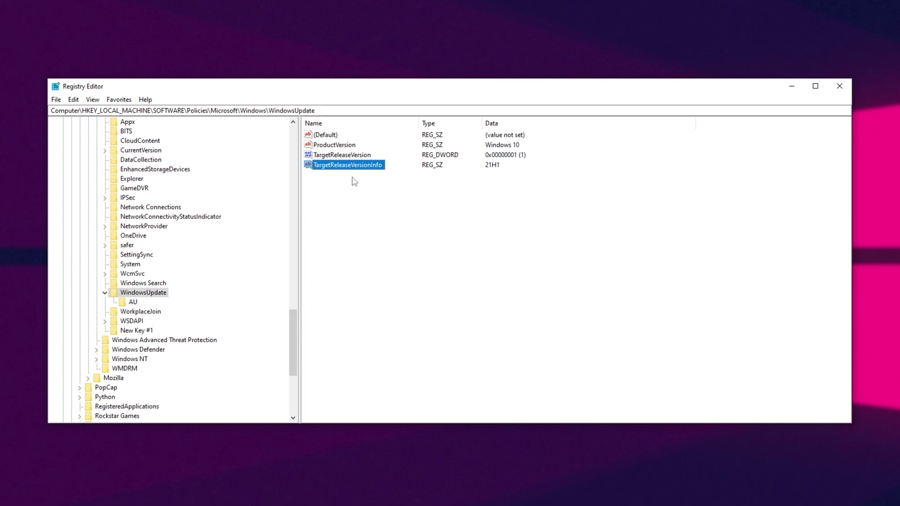
pyautogui.rightClick(356, 183)
pyautogui.click(374, 190)
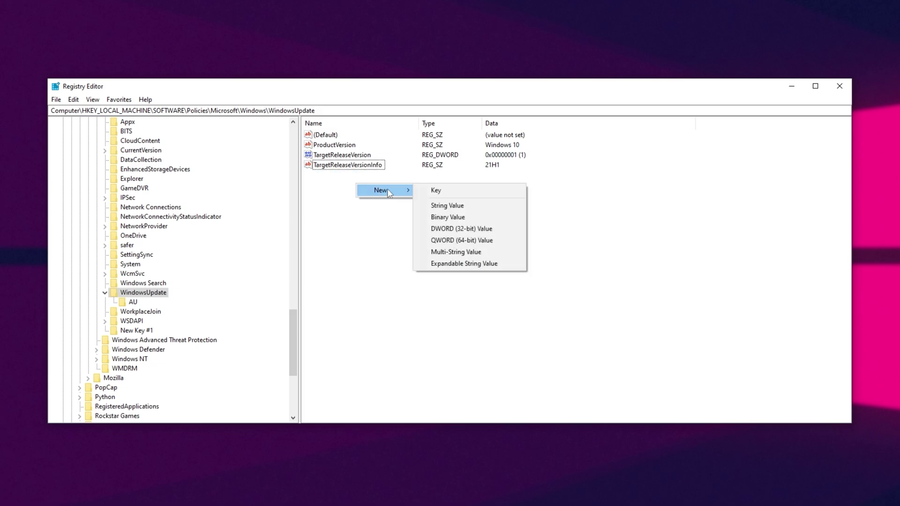
pyautogui.click(438, 203)
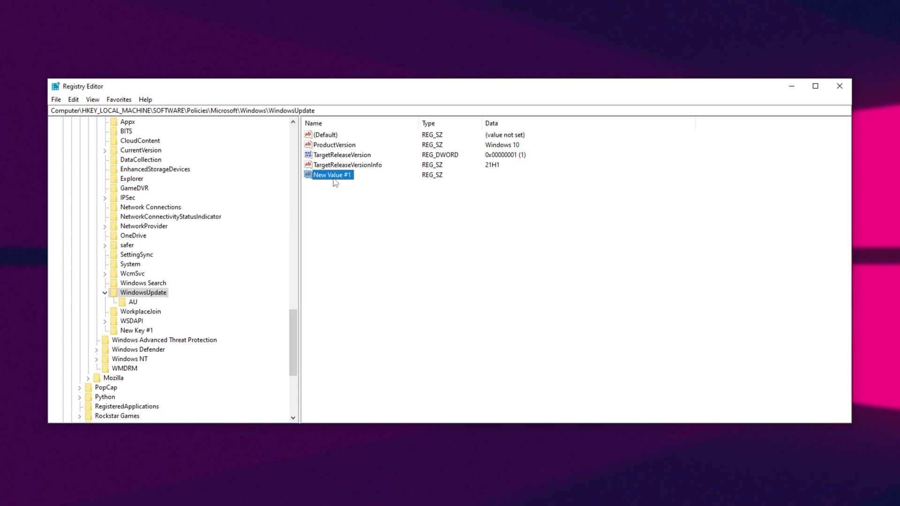
pyautogui.doubleClick(332, 179)
pyautogui.moveTo(198, 137); pyautogui.dragTo(443, 187)
pyautogui.write('2')
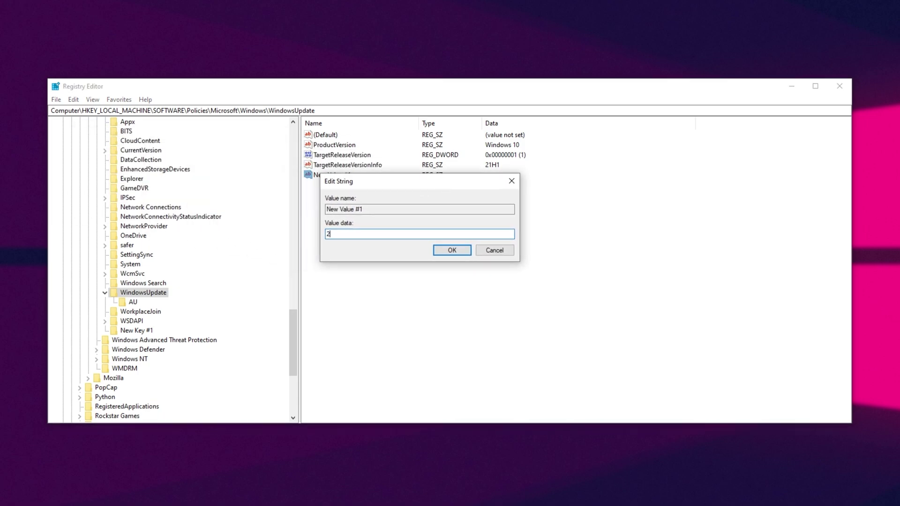
pyautogui.write('1H1')
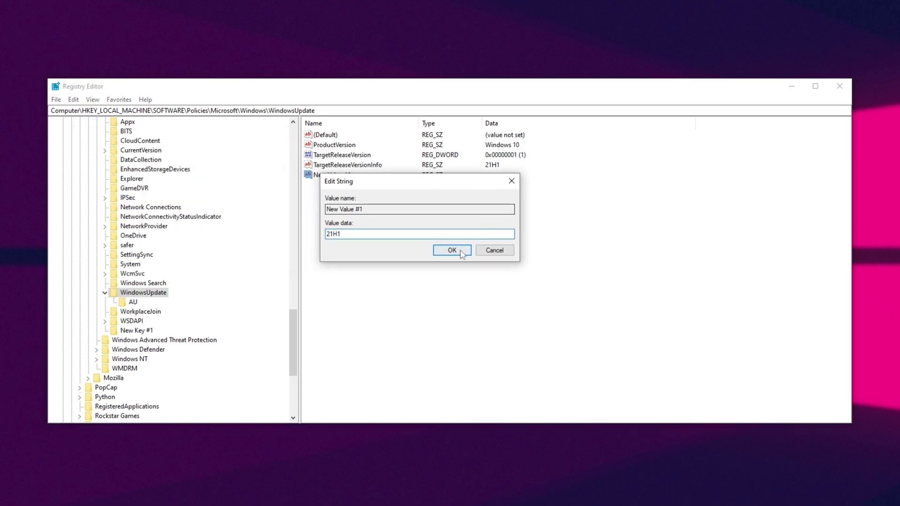
pyautogui.click(451, 250)
pyautogui.press('Delete')
pyautogui.click(533, 249)
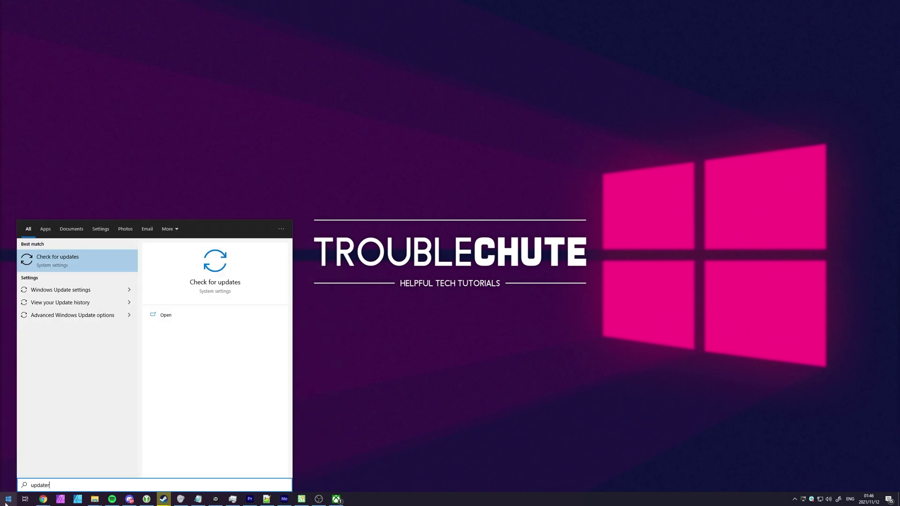
# Review the configured target release and product version policies in Windows Update, then close Settings.
pyautogui.press('Return')
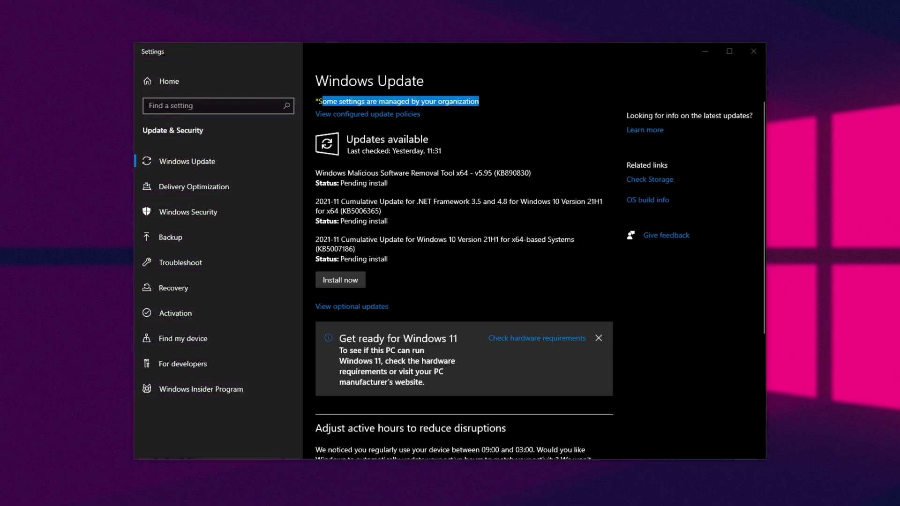
pyautogui.click(374, 114)
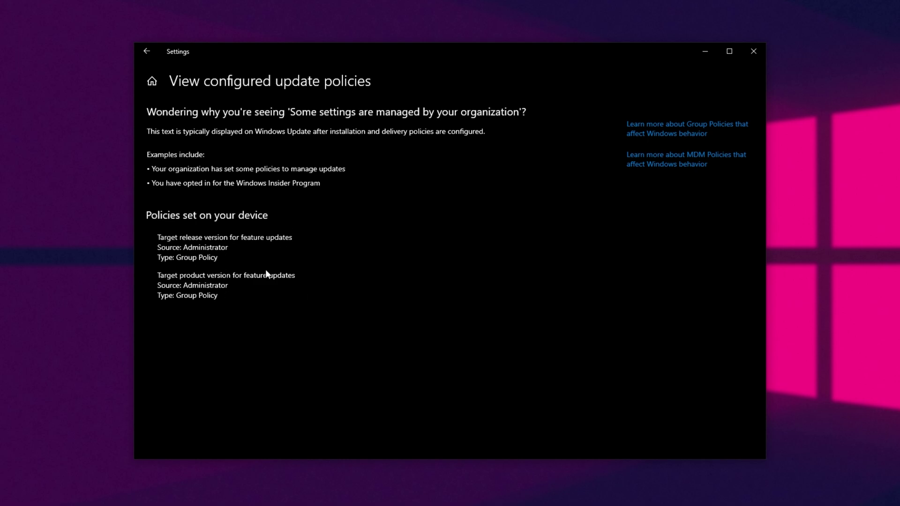
pyautogui.hotkey('alt', 'Left')
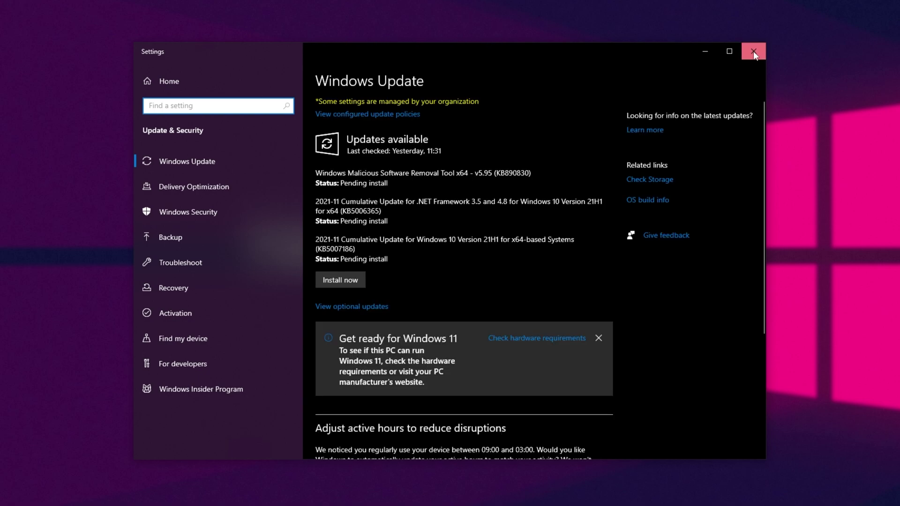
pyautogui.click(753, 51)
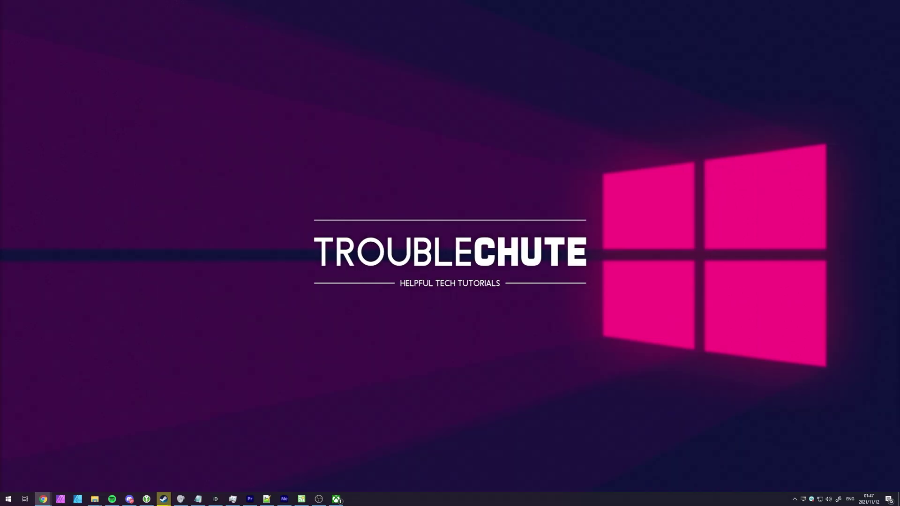